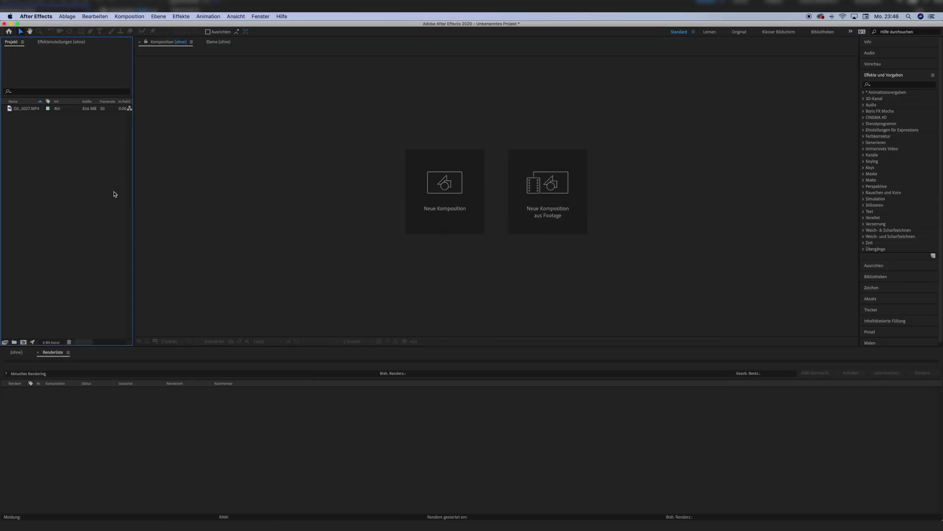
- Create a composition from DJI_0027.MP4 and trim the clip and composition to a duration of 0:00:34:40
{"action": "left_click_drag", "start_coordinate": [24, 108], "coordinate": [23, 341]}
{"action": "left_click_drag", "start_coordinate": [233, 367], "coordinate": [445, 367]}
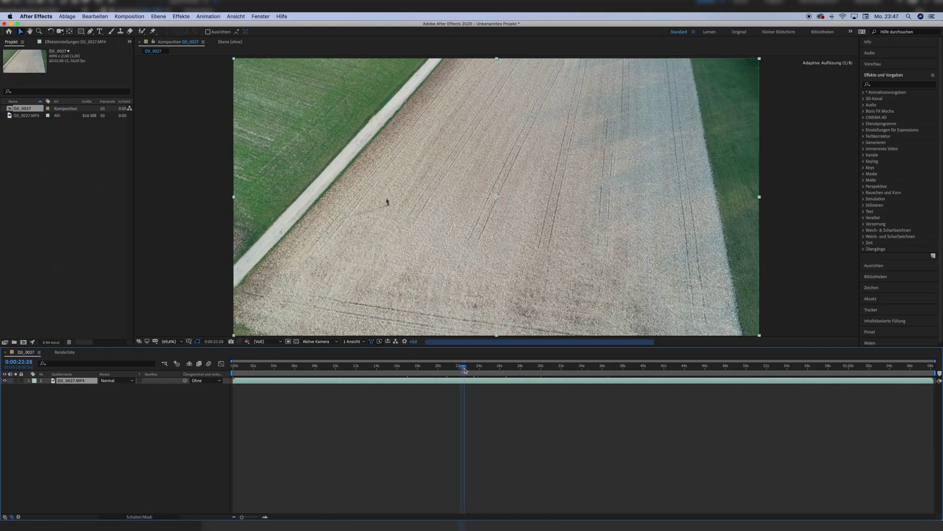
{"action": "left_click_drag", "start_coordinate": [933, 381], "coordinate": [691, 380]}
{"action": "left_click_drag", "start_coordinate": [377, 368], "coordinate": [592, 367]}
{"action": "scroll", "coordinate": [391, 406], "scroll_direction": "up", "scroll_amount": 10}
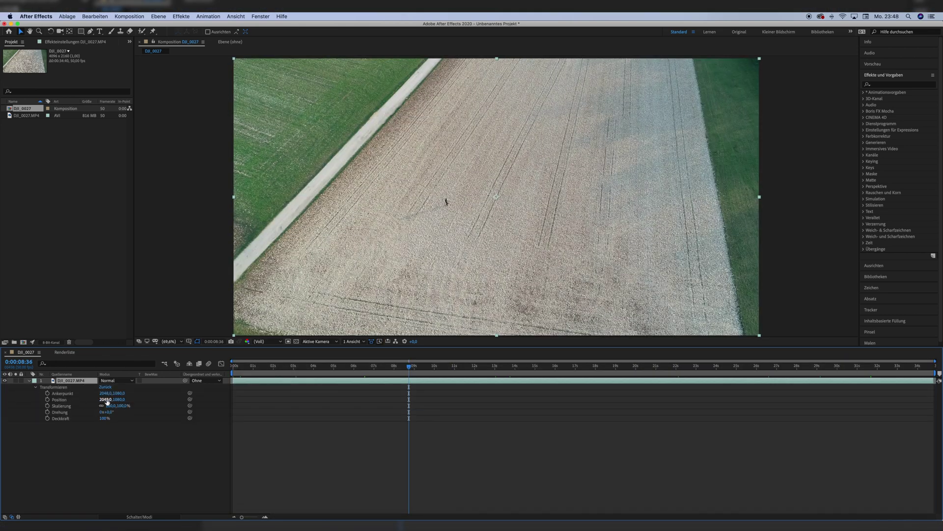
- Try rotations of -10°, -5° and -15° on the drone footage layer, checking the walking person's path at different times
{"action": "left_click_drag", "start_coordinate": [101, 411], "coordinate": [115, 412]}
{"action": "key", "text": "super+z"}
{"action": "left_click_drag", "start_coordinate": [409, 367], "coordinate": [489, 367]}
{"action": "left_click_drag", "start_coordinate": [107, 412], "coordinate": [103, 413]}
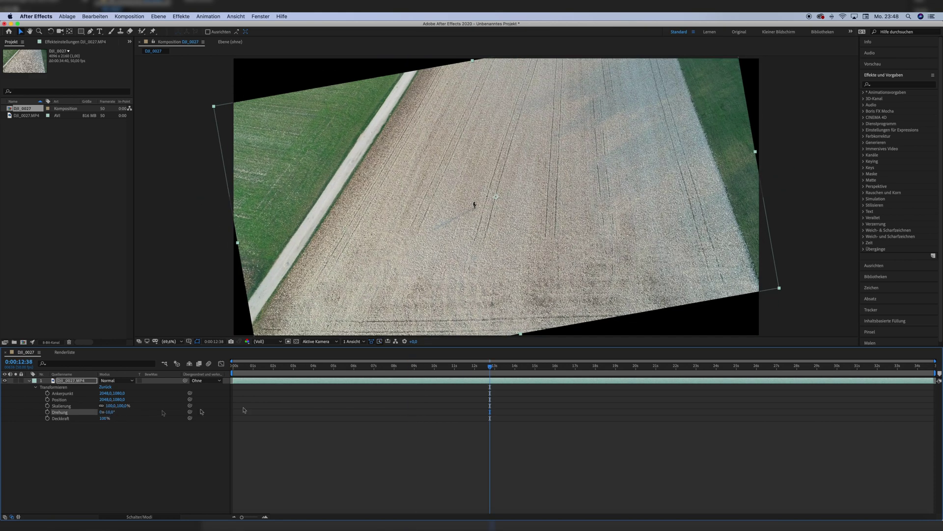
{"action": "left_click_drag", "start_coordinate": [492, 369], "coordinate": [656, 381]}
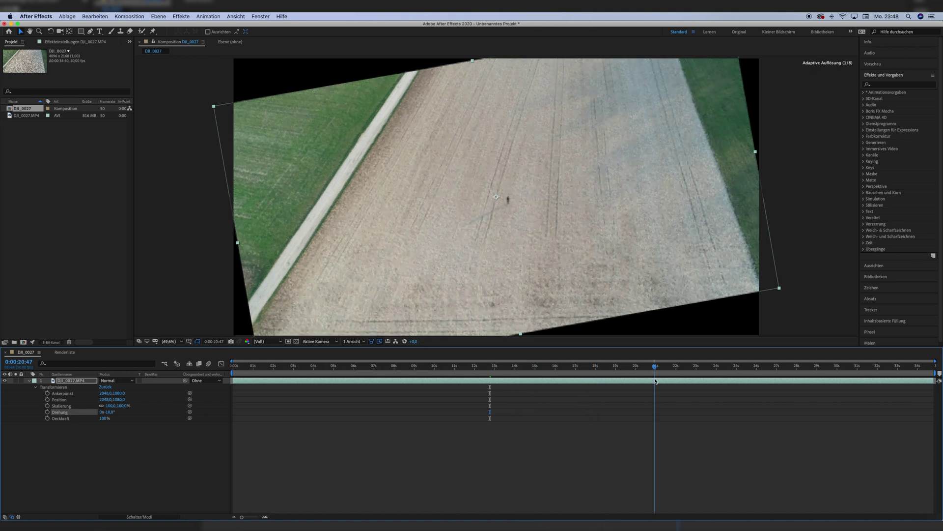
{"action": "mouse_move", "coordinate": [123, 436]}
{"action": "left_mouse_down"}
{"action": "mouse_move", "coordinate": [102, 430]}
{"action": "mouse_move", "coordinate": [118, 423]}
{"action": "left_mouse_up"}
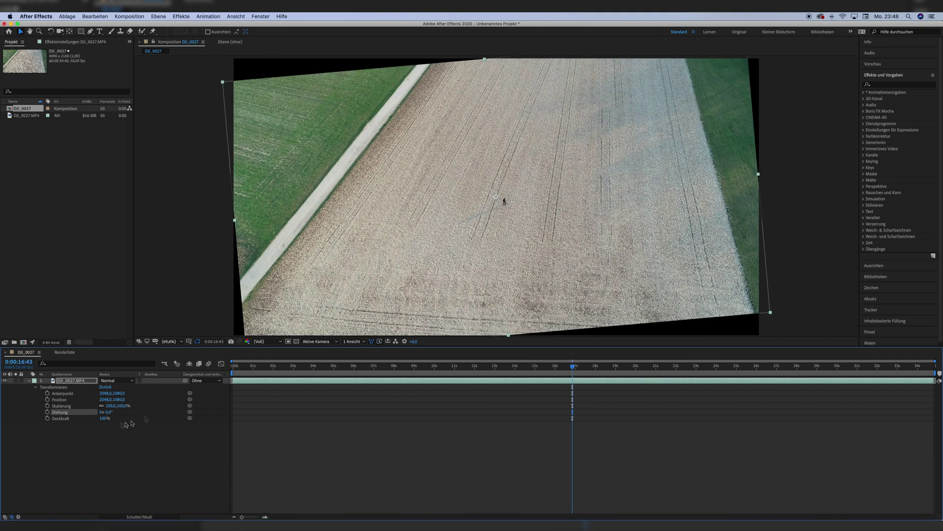
{"action": "left_click_drag", "start_coordinate": [541, 369], "coordinate": [645, 379]}
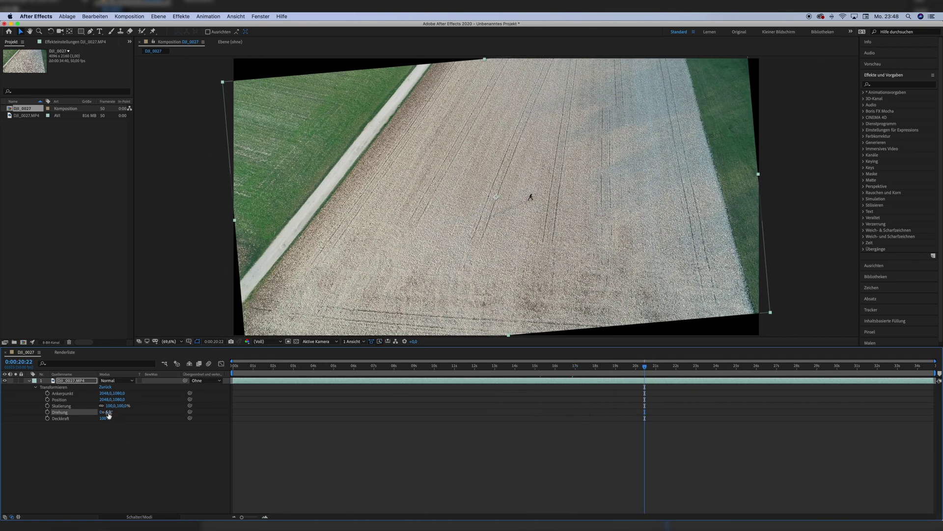
{"action": "type", "text": "-15"}
{"action": "key", "text": "Return"}
{"action": "left_click_drag", "start_coordinate": [651, 377], "coordinate": [611, 377]}
- Set the drone footage layer's rotation to -10° and scrub through the clip to check it
{"action": "left_click", "coordinate": [107, 411]}
{"action": "type", "text": "-10"}
{"action": "key", "text": "Return"}
{"action": "left_click_drag", "start_coordinate": [454, 367], "coordinate": [517, 371]}
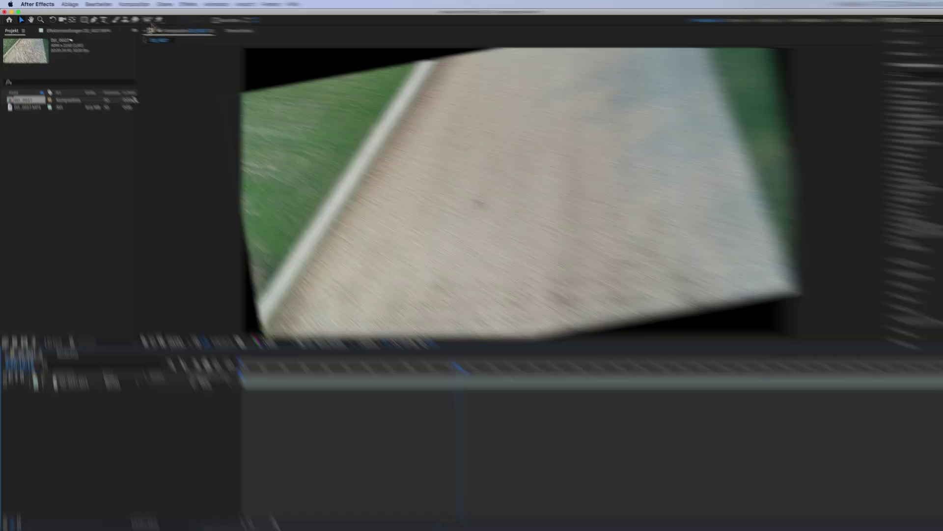
- Add a null object to the composition and rename it Tracker
{"action": "left_click", "coordinate": [164, 4]}
{"action": "mouse_move", "coordinate": [208, 13]}
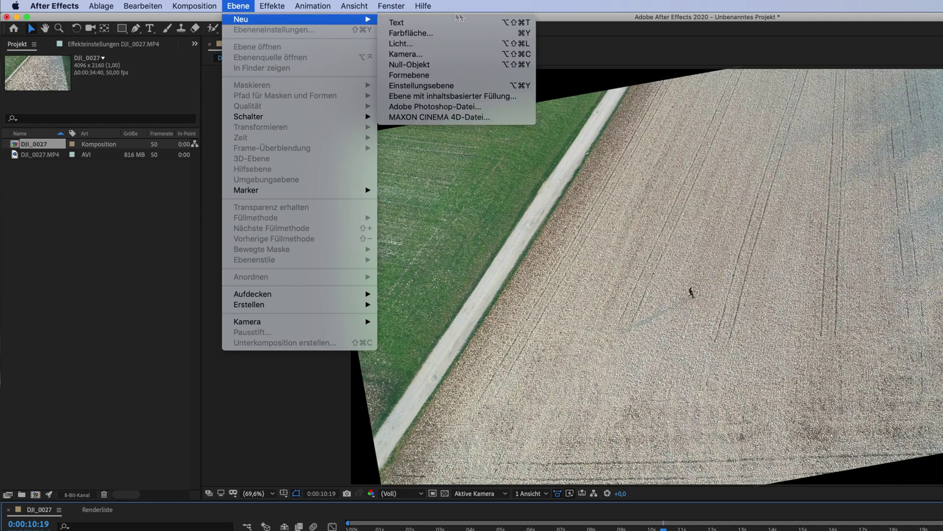
{"action": "left_click", "coordinate": [415, 65]}
{"action": "right_click", "coordinate": [109, 321]}
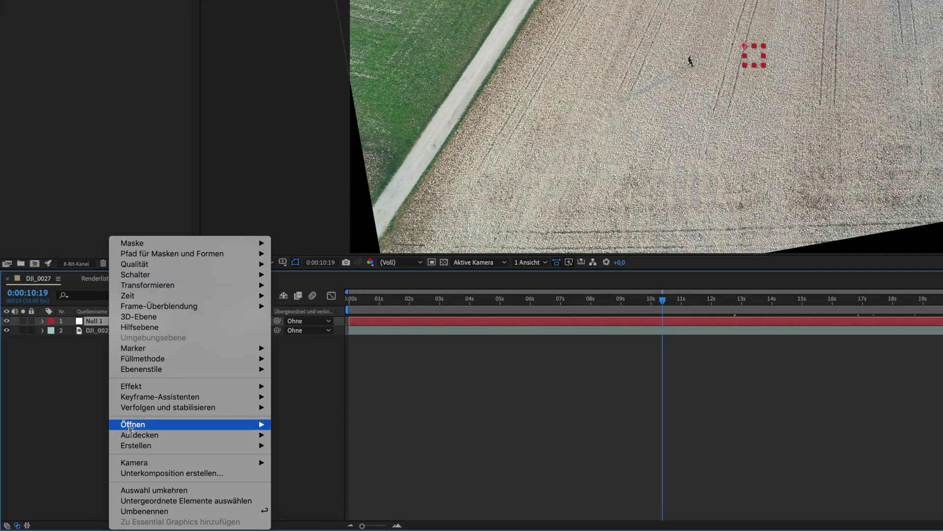
{"action": "left_click", "coordinate": [136, 512]}
{"action": "type", "text": "Tracker"}
{"action": "key", "text": "Return"}
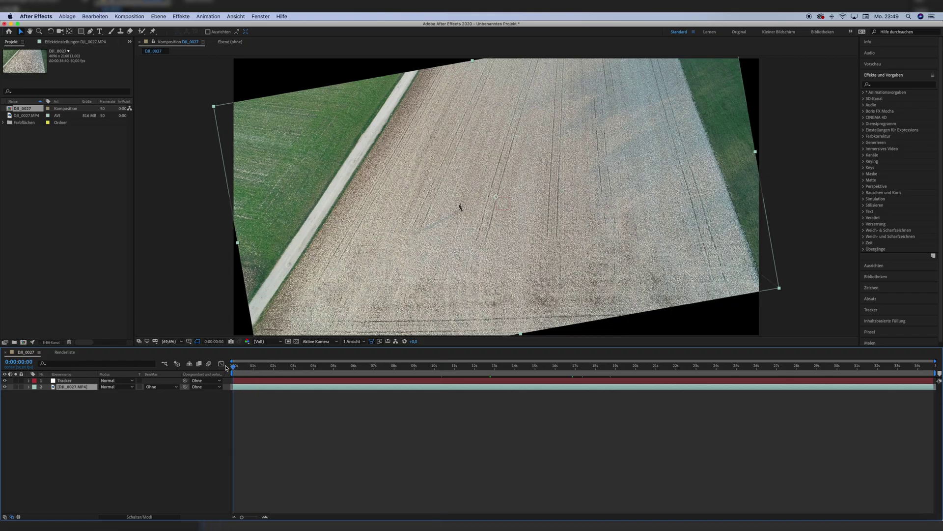
- Start motion tracking on the DJI_0027.MP4 layer from the first frame of the composition
{"action": "left_click", "coordinate": [230, 366]}
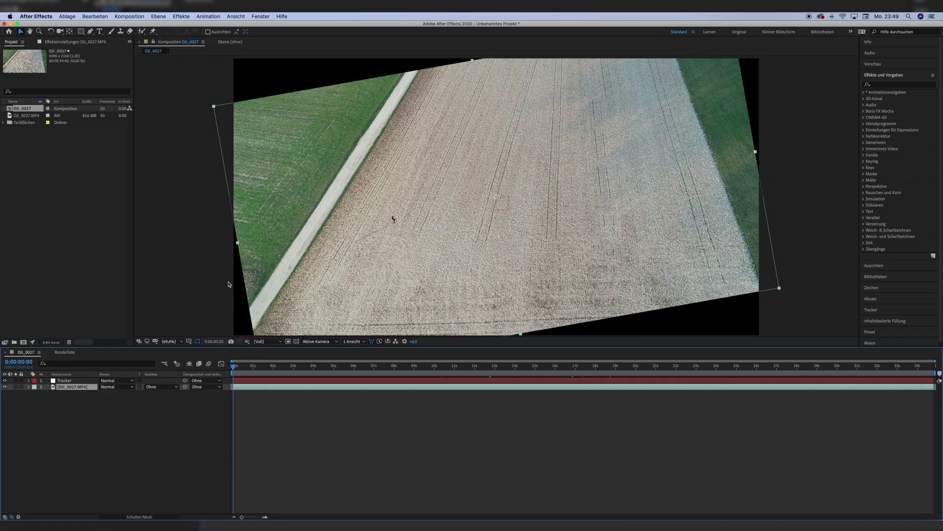
{"action": "left_click", "coordinate": [181, 18]}
{"action": "mouse_move", "coordinate": [208, 16]}
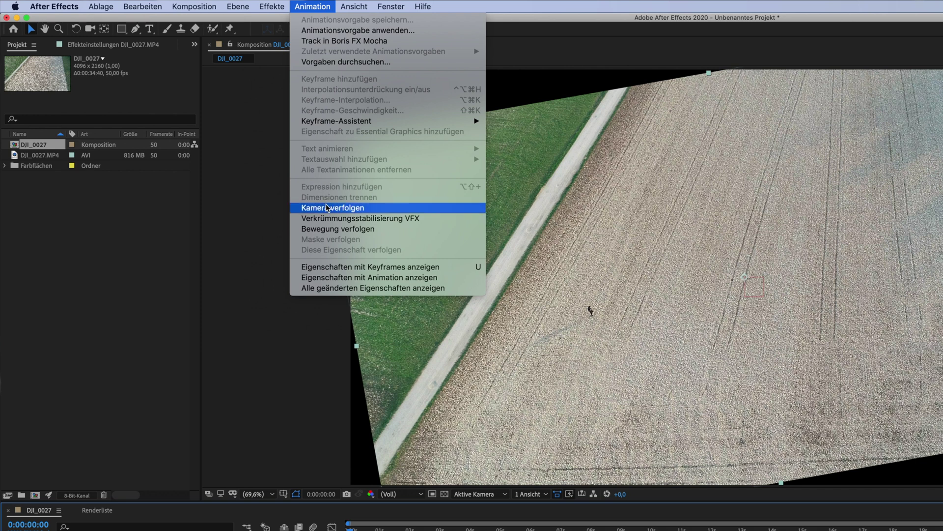
{"action": "left_click", "coordinate": [329, 228]}
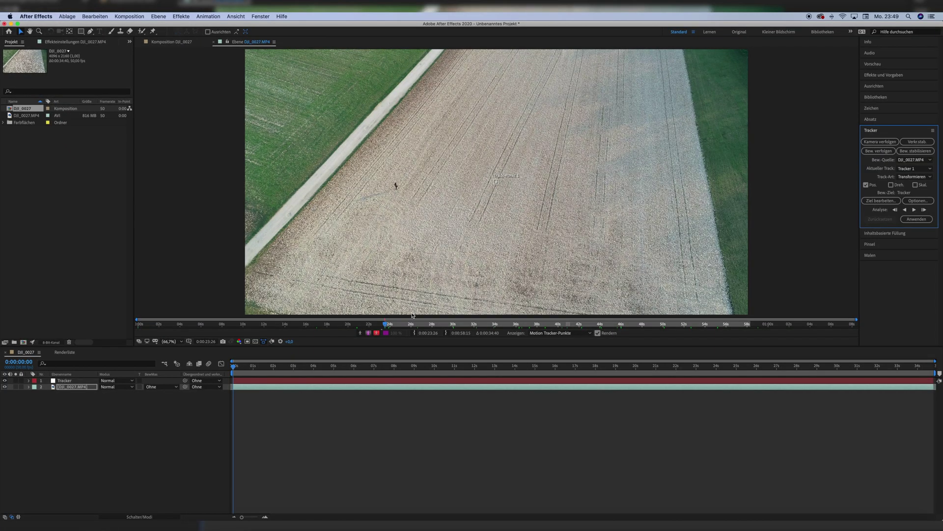
- Enable position and rotation tracking and place track point 1 at the meadow's edge beside the gravel path
{"action": "scroll", "coordinate": [528, 201], "scroll_direction": "up", "scroll_amount": 5}
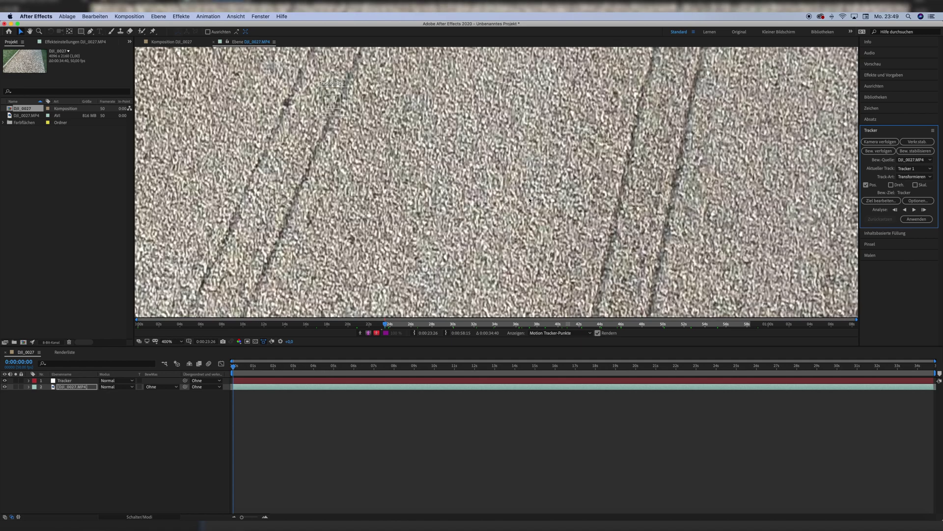
{"action": "scroll", "coordinate": [529, 201], "scroll_direction": "down", "scroll_amount": 5}
{"action": "scroll", "coordinate": [529, 200], "scroll_direction": "up", "scroll_amount": 3}
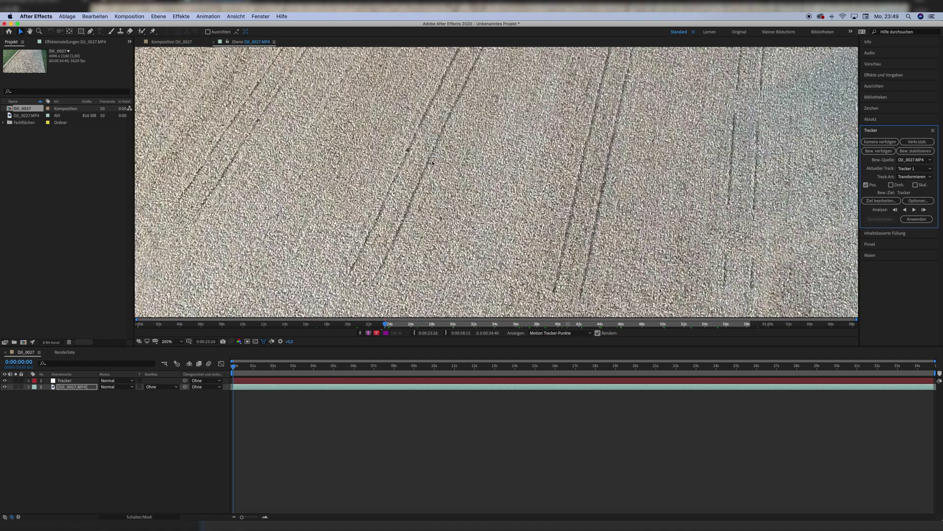
{"action": "left_click_drag", "start_coordinate": [434, 154], "coordinate": [351, 272]}
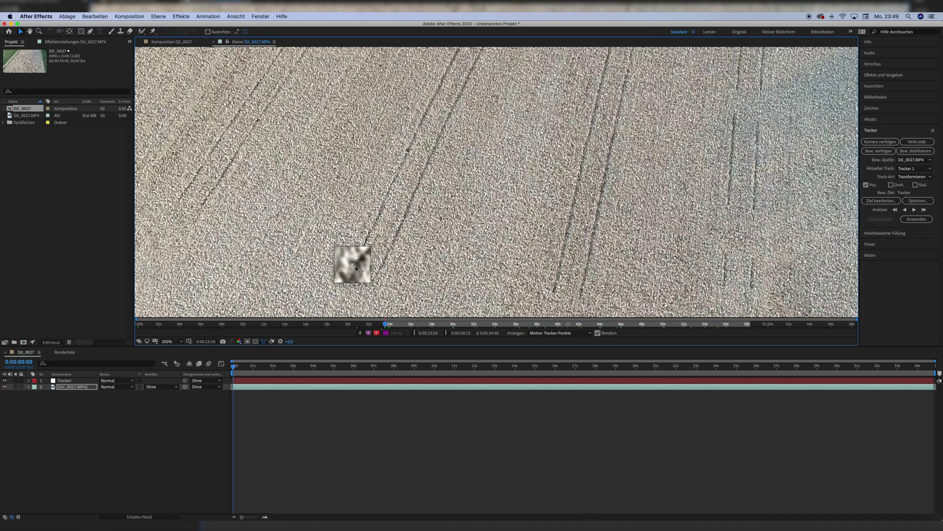
{"action": "left_click_drag", "start_coordinate": [351, 263], "coordinate": [405, 303]}
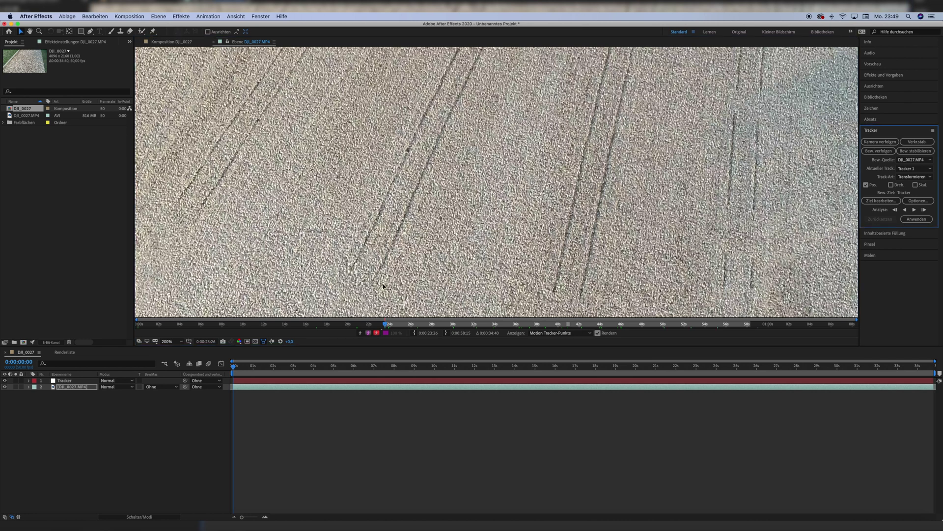
{"action": "left_click_drag", "start_coordinate": [358, 274], "coordinate": [366, 281]}
{"action": "scroll", "coordinate": [372, 286], "scroll_direction": "down", "scroll_amount": 2}
{"action": "left_click_drag", "start_coordinate": [366, 282], "coordinate": [187, 202]}
{"action": "scroll", "coordinate": [253, 173], "scroll_direction": "down", "scroll_amount": 1}
{"action": "scroll", "coordinate": [196, 201], "scroll_direction": "up", "scroll_amount": 2}
{"action": "left_click_drag", "start_coordinate": [410, 135], "coordinate": [325, 119]}
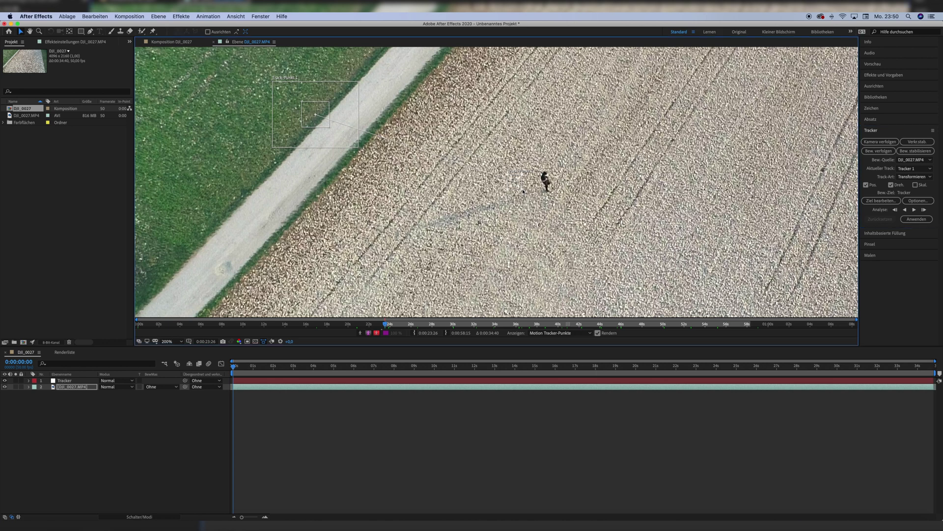
- Place track point 2 on the opposite border of the field, where it meets the dark green strip
{"action": "left_click_drag", "start_coordinate": [550, 210], "coordinate": [562, 225]}
{"action": "left_click", "coordinate": [520, 187]}
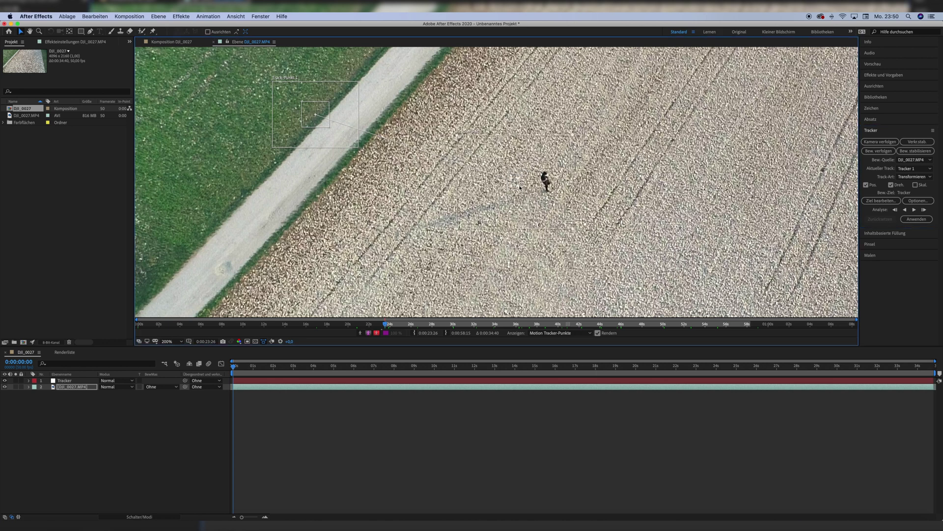
{"action": "scroll", "coordinate": [535, 204], "scroll_direction": "down", "scroll_amount": 3}
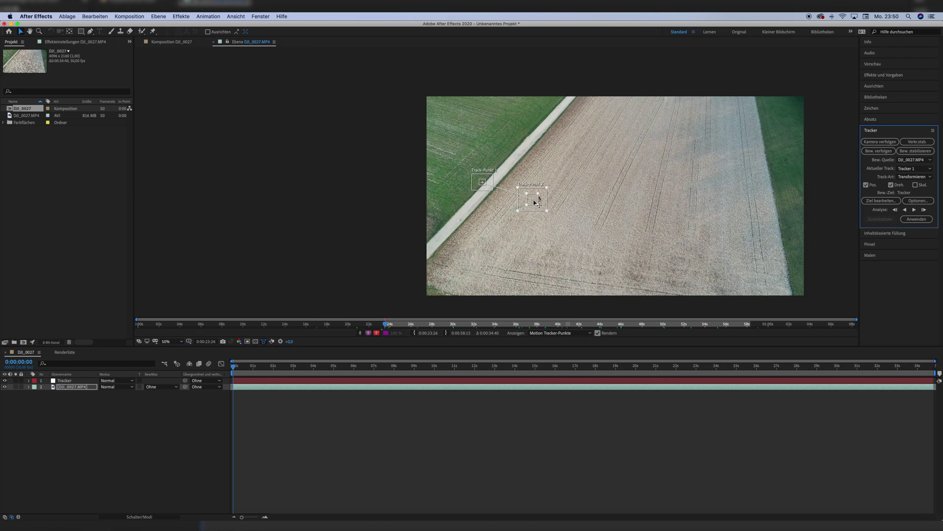
{"action": "left_click_drag", "start_coordinate": [536, 202], "coordinate": [791, 207]}
{"action": "left_click", "coordinate": [784, 201]}
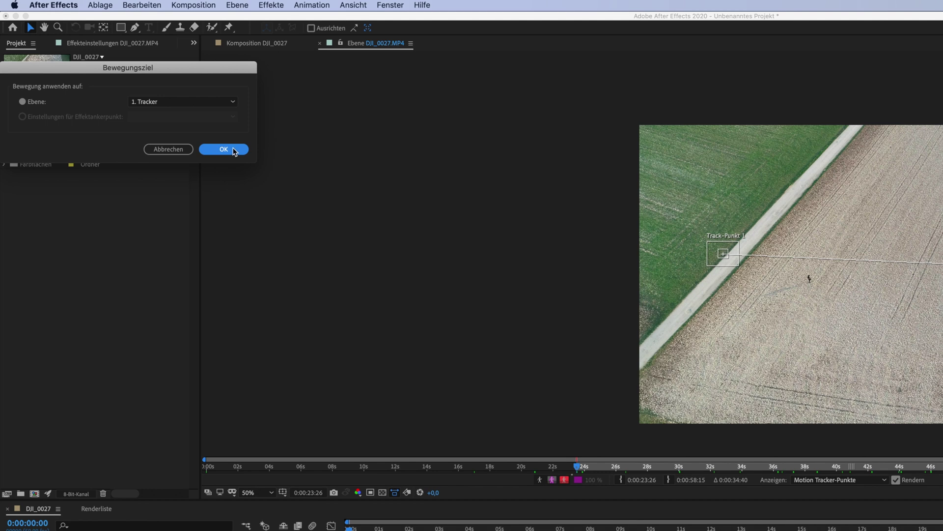
- Confirm the Tracker null as the motion target and analyze the footage forward with both track points
{"action": "left_click", "coordinate": [231, 150]}
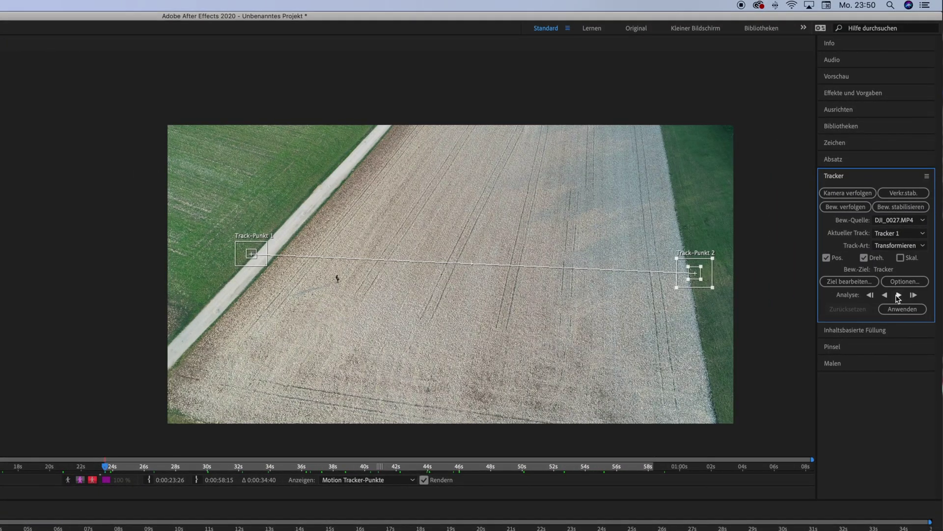
{"action": "left_click", "coordinate": [898, 296]}
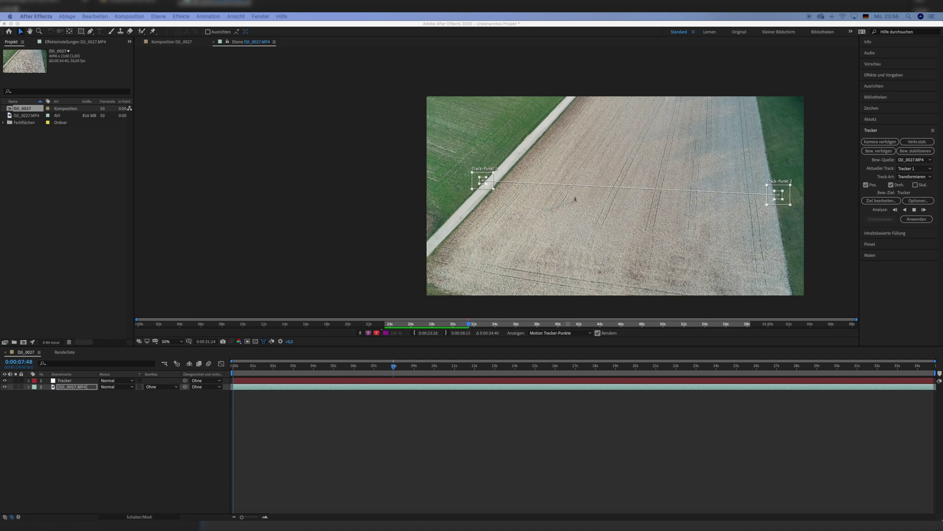
{"action": "left_click", "coordinate": [454, 431]}
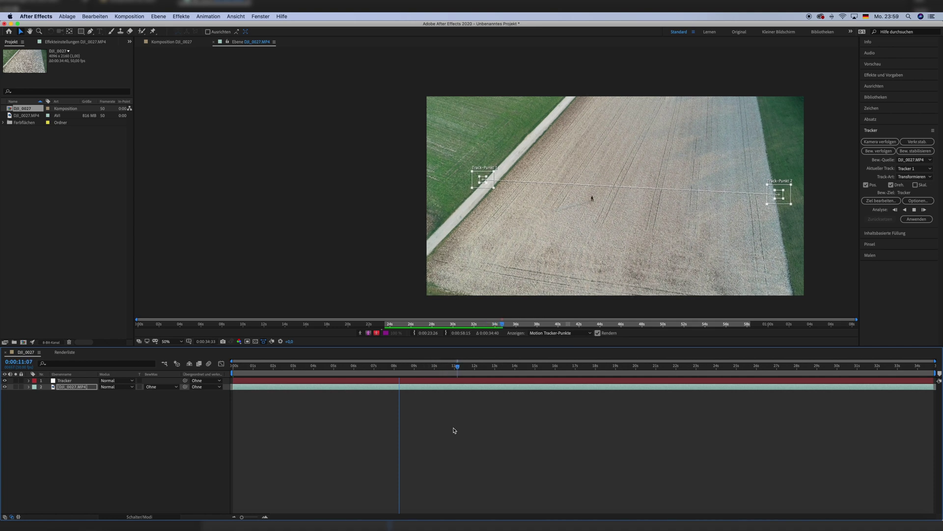
{"action": "left_click", "coordinate": [455, 430]}
- Shorten the composition to the tracked section and apply the tracking data to the Tracker null
{"action": "left_click_drag", "start_coordinate": [935, 386], "coordinate": [479, 373]}
{"action": "scroll", "coordinate": [486, 389], "scroll_direction": "up", "scroll_amount": 5}
{"action": "scroll", "coordinate": [501, 417], "scroll_direction": "right", "scroll_amount": 3}
{"action": "scroll", "coordinate": [514, 447], "scroll_direction": "down", "scroll_amount": 5}
{"action": "left_click", "coordinate": [916, 219]}
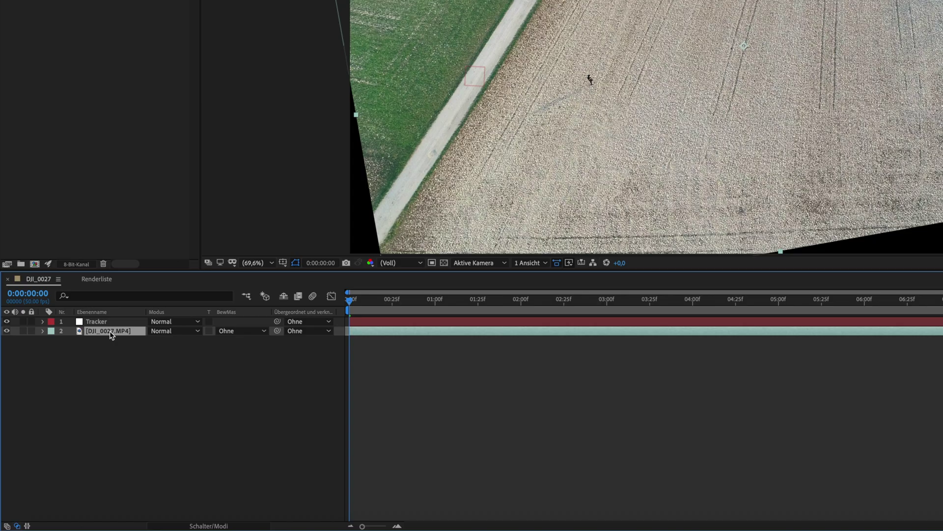
- Duplicate the DJI_0027.MP4 layer, trim the upper copy's start and turn that copy into a freeze frame
{"action": "key", "text": "super+d"}
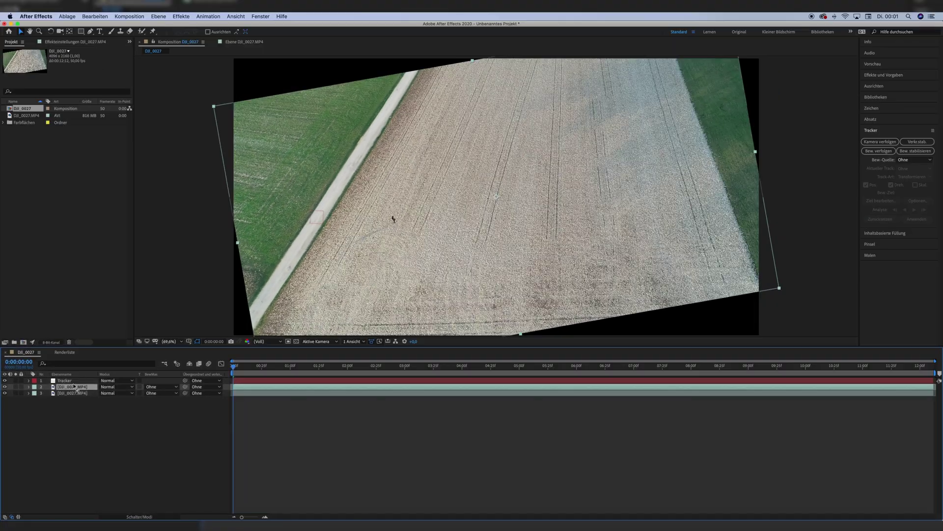
{"action": "left_click_drag", "start_coordinate": [318, 365], "coordinate": [865, 385]}
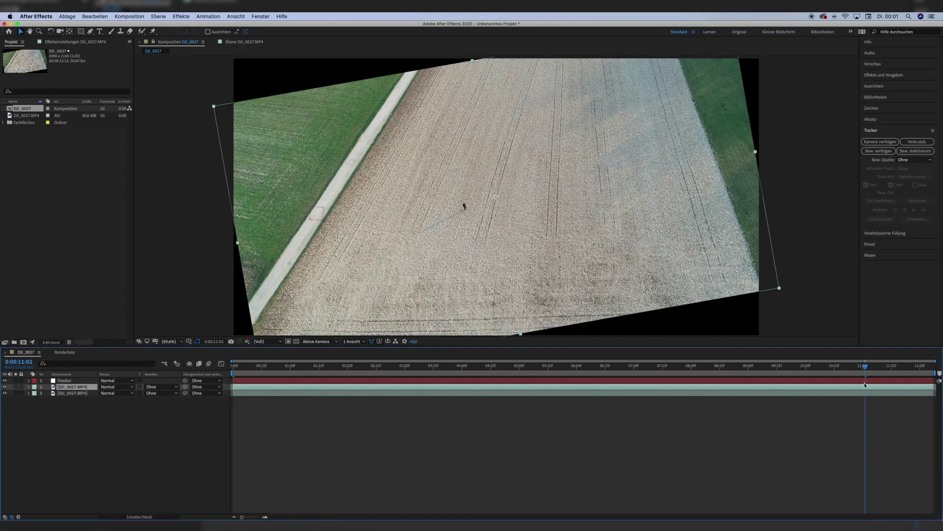
{"action": "left_click_drag", "start_coordinate": [238, 391], "coordinate": [901, 391]}
{"action": "key", "text": "o"}
{"action": "right_click", "coordinate": [340, 387]}
{"action": "mouse_move", "coordinate": [370, 363]}
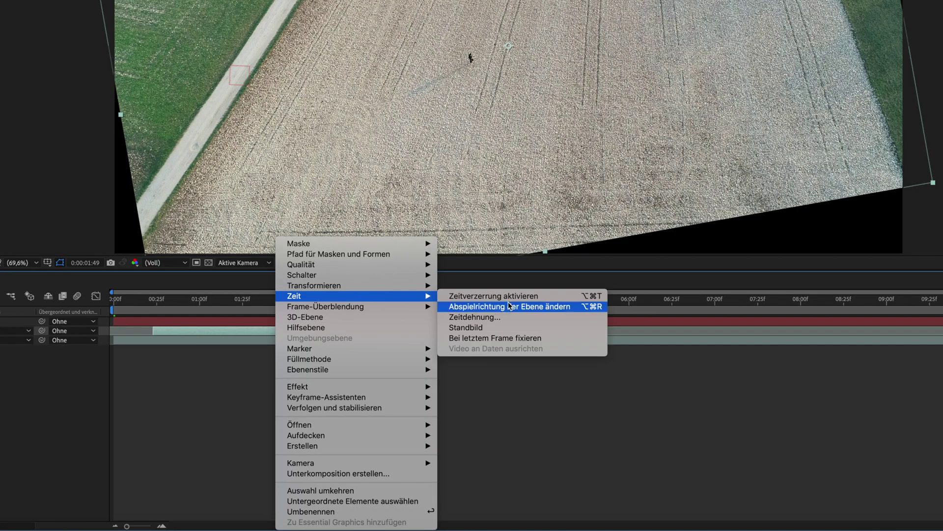
{"action": "left_click", "coordinate": [504, 328]}
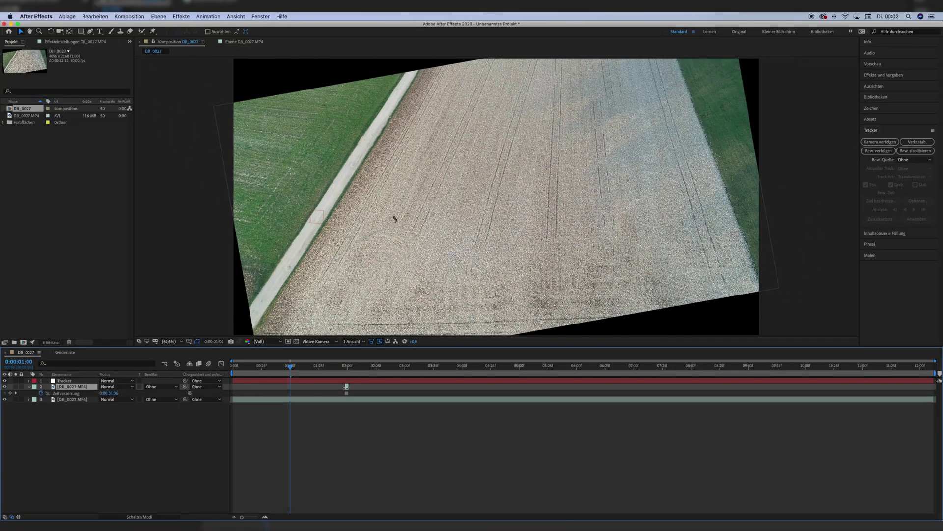
- Move and extend the freeze-frame layer so it spans the whole composition
{"action": "left_click_drag", "start_coordinate": [348, 386], "coordinate": [481, 386]}
{"action": "left_click_drag", "start_coordinate": [429, 387], "coordinate": [315, 387]}
{"action": "left_click_drag", "start_coordinate": [290, 366], "coordinate": [891, 386]}
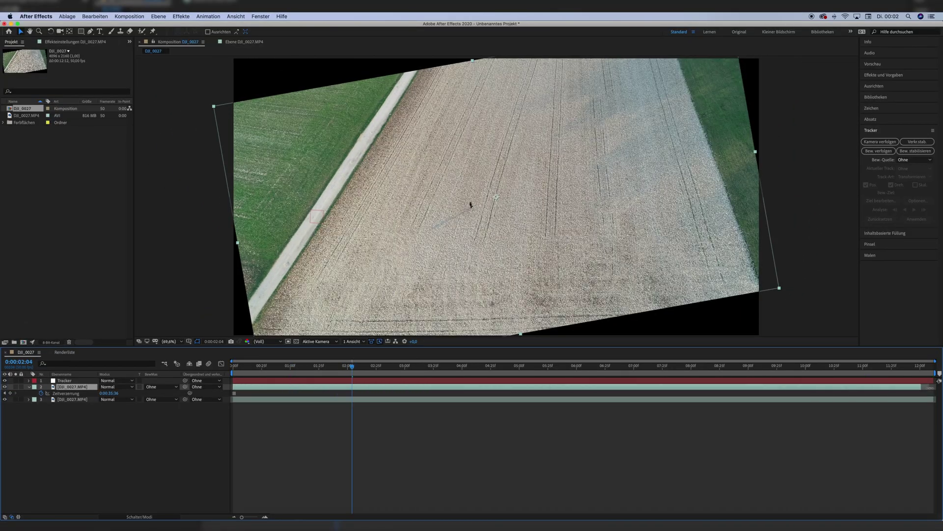
{"action": "left_click", "coordinate": [240, 366]}
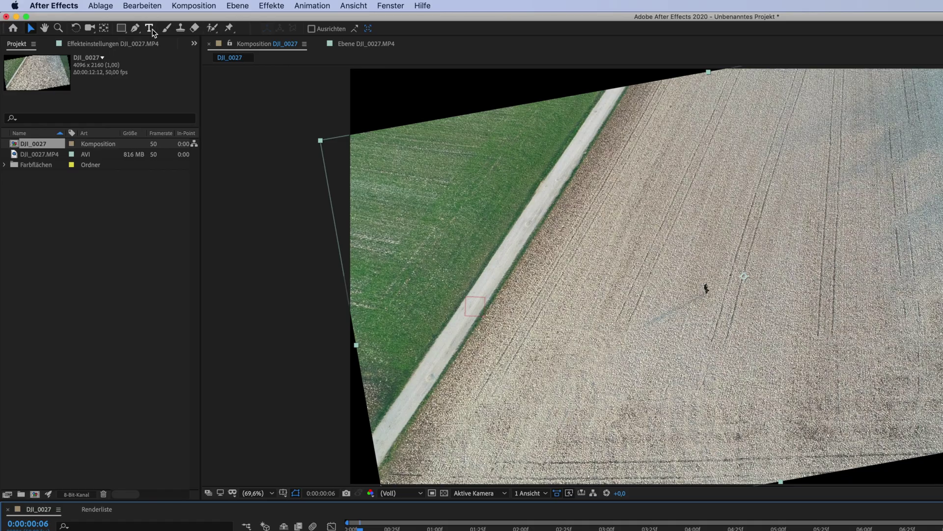
- Draw a four-point mask on the freeze-frame layer around the field strip beside the path, extending past the frame's upper and lower edges
{"action": "left_click", "coordinate": [91, 31]}
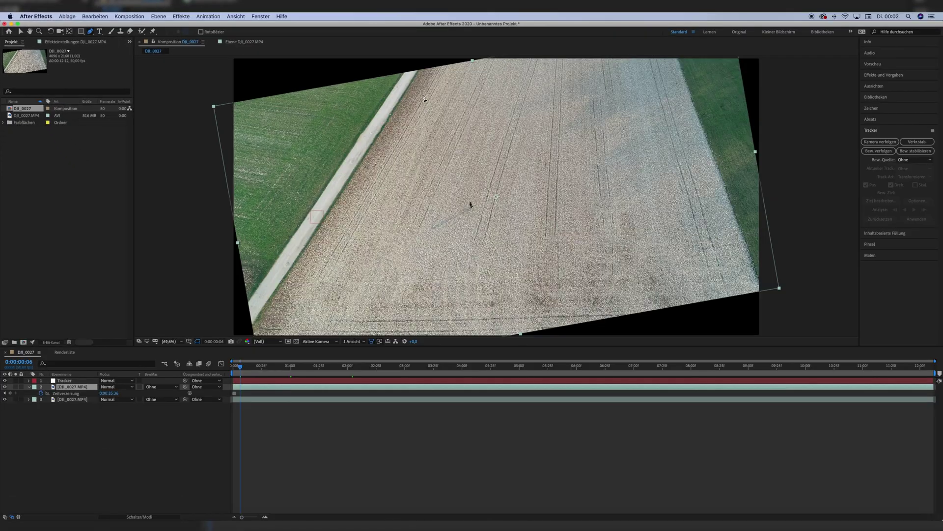
{"action": "left_click", "coordinate": [416, 84]}
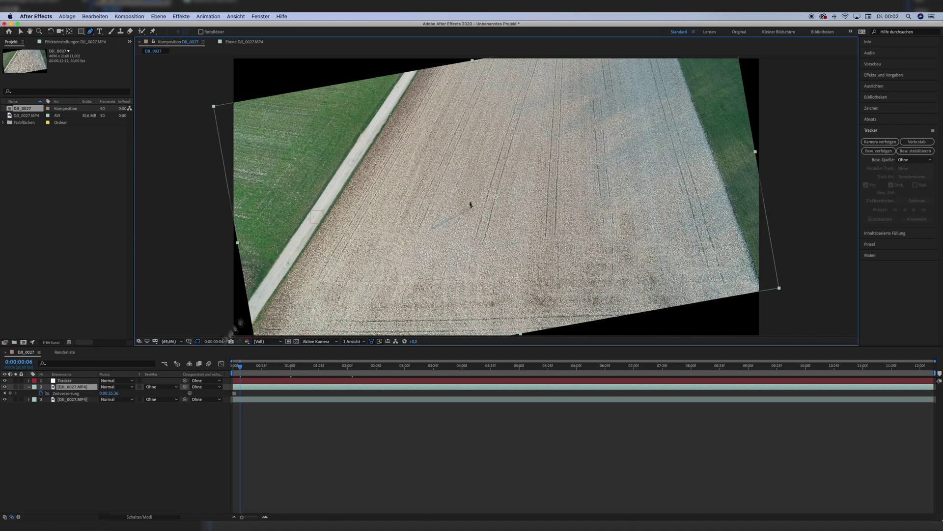
{"action": "key", "text": "comma"}
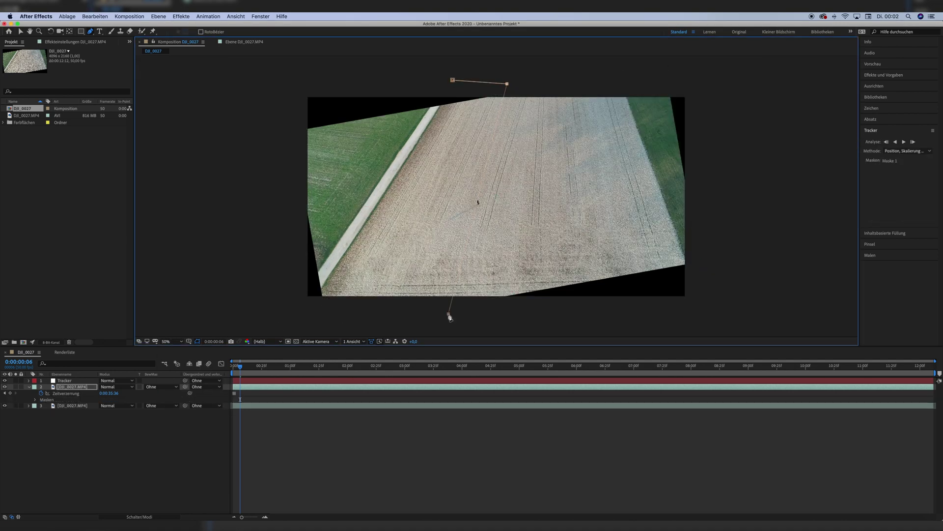
{"action": "left_click", "coordinate": [449, 313]}
{"action": "left_click", "coordinate": [311, 311]}
{"action": "left_click", "coordinate": [453, 80]}
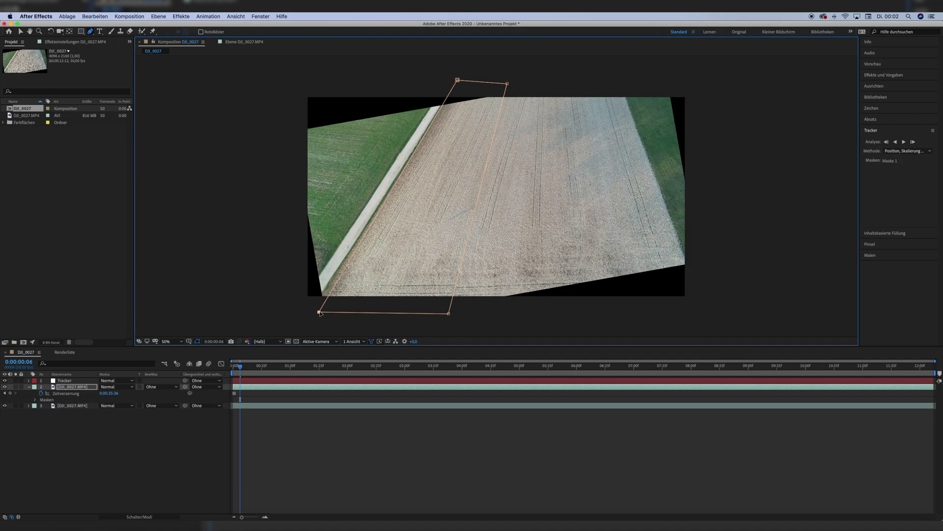
- Fit the composition view and move the masked field strip across the path onto the green meadow
{"action": "left_click", "coordinate": [172, 341]}
{"action": "left_click", "coordinate": [182, 350]}
{"action": "key", "text": "v"}
{"action": "left_click_drag", "start_coordinate": [417, 163], "coordinate": [259, 154]}
- Rotate the masked freeze-frame layer to 7°, shift it toward the path and scale it to 127%
{"action": "double_click", "coordinate": [30, 386]}
{"action": "left_click", "coordinate": [35, 411]}
{"action": "left_click_drag", "start_coordinate": [108, 436], "coordinate": [124, 433]}
{"action": "left_click_drag", "start_coordinate": [278, 160], "coordinate": [314, 160]}
{"action": "left_click_drag", "start_coordinate": [109, 431], "coordinate": [123, 434]}
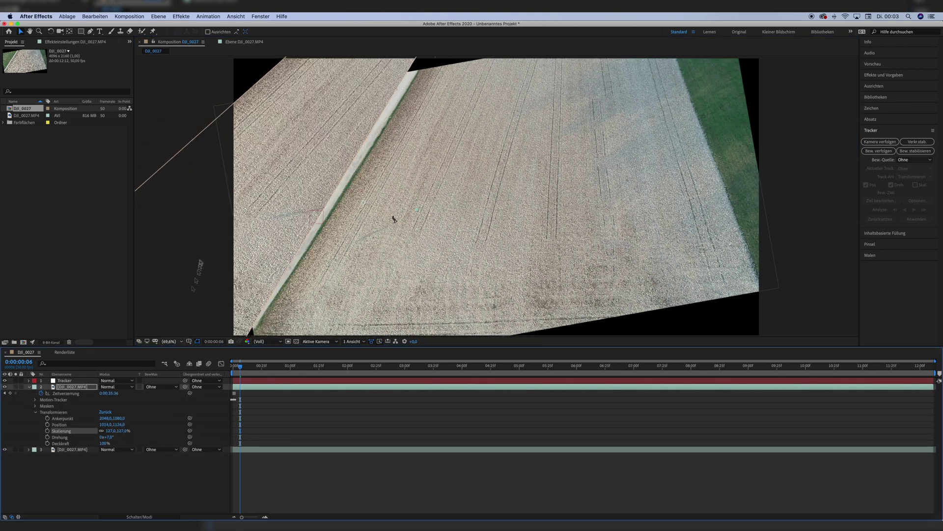
- Move the masked field strip over the path and meadow edge, and set its mask feather to 69 pixels
{"action": "left_click_drag", "start_coordinate": [305, 192], "coordinate": [328, 213]}
{"action": "left_click", "coordinate": [36, 406]}
{"action": "left_click", "coordinate": [42, 411]}
{"action": "left_click_drag", "start_coordinate": [111, 423], "coordinate": [167, 426]}
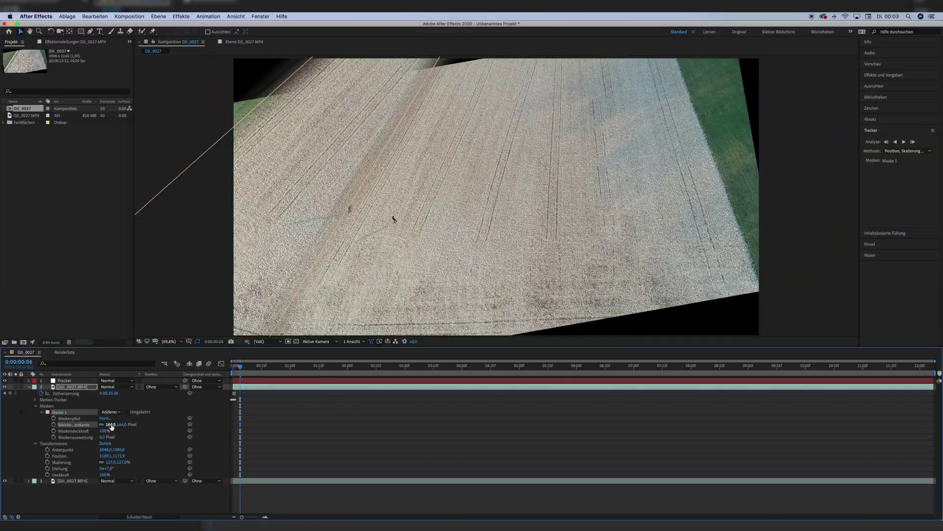
{"action": "type", "text": "69"}
{"action": "key", "text": "Return"}
{"action": "left_click_drag", "start_coordinate": [348, 209], "coordinate": [339, 209]}
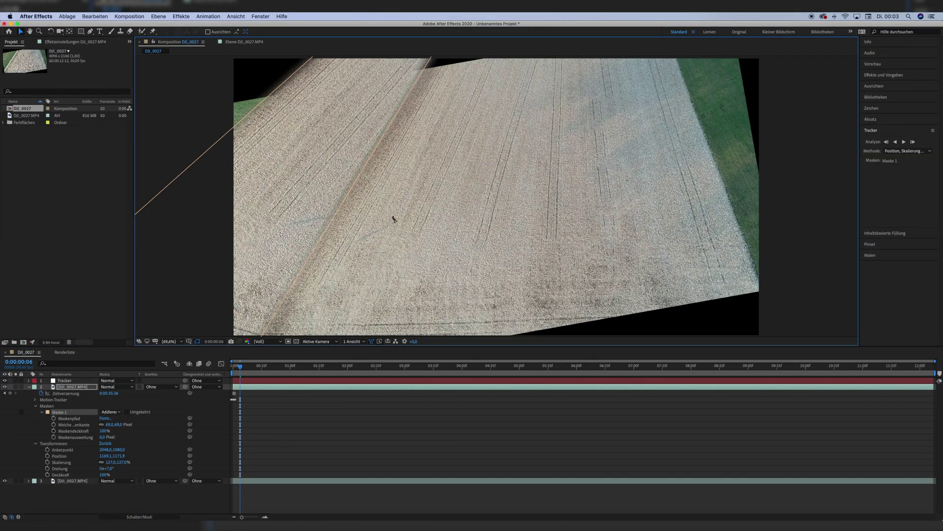
{"action": "left_click_drag", "start_coordinate": [266, 196], "coordinate": [273, 196]}
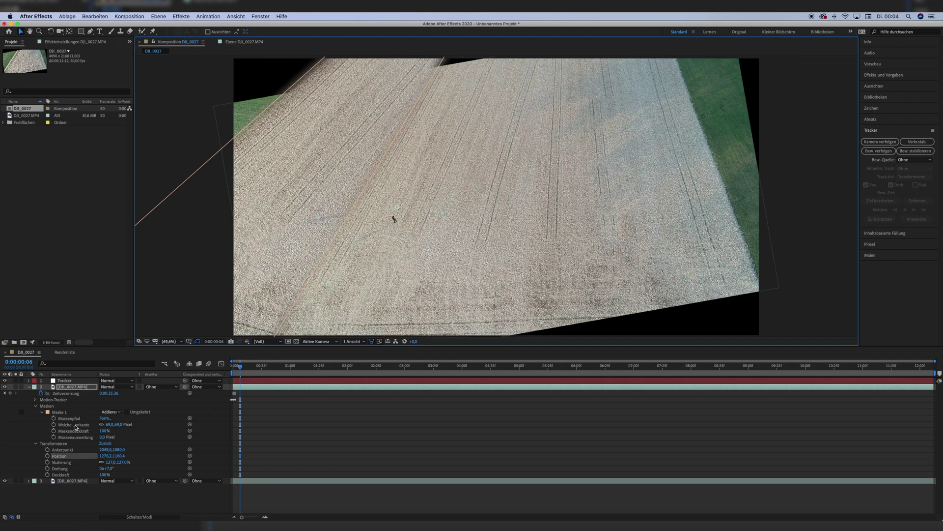
{"action": "left_click", "coordinate": [30, 387]}
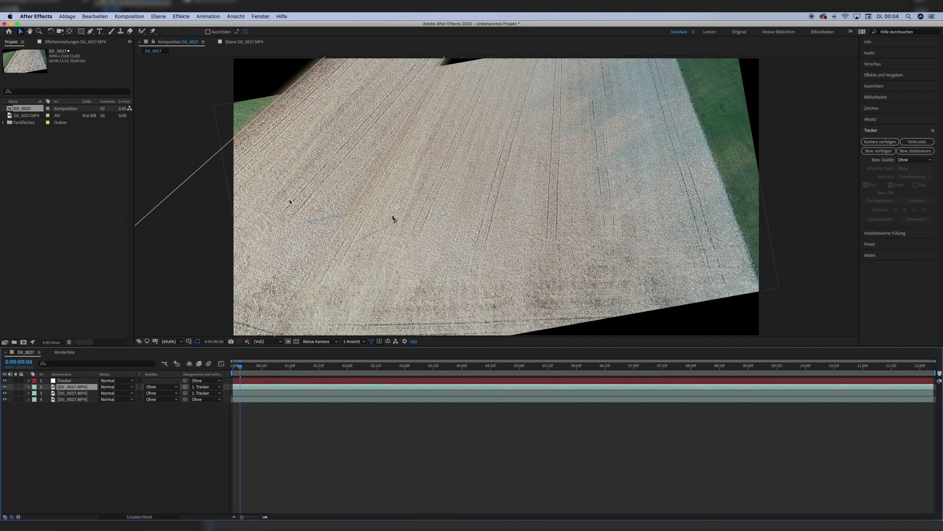
- Offset the duplicated strip toward the upper-left meadow, then rotate the lower copy to 1.5° and make it a 3D layer
{"action": "left_click_drag", "start_coordinate": [326, 196], "coordinate": [253, 126]}
{"action": "left_click", "coordinate": [331, 423]}
{"action": "left_click", "coordinate": [28, 393]}
{"action": "left_click_drag", "start_coordinate": [104, 474], "coordinate": [107, 474]}
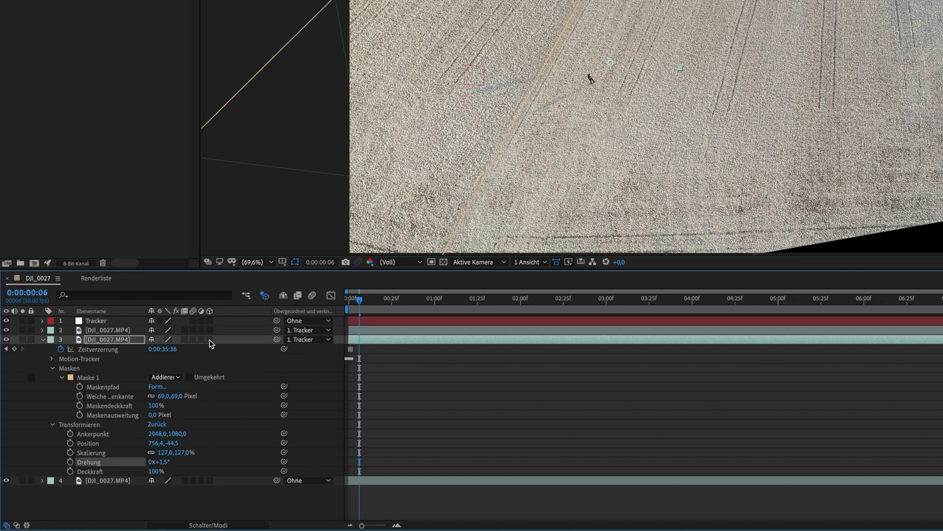
{"action": "left_click", "coordinate": [210, 339]}
{"action": "left_click", "coordinate": [209, 339]}
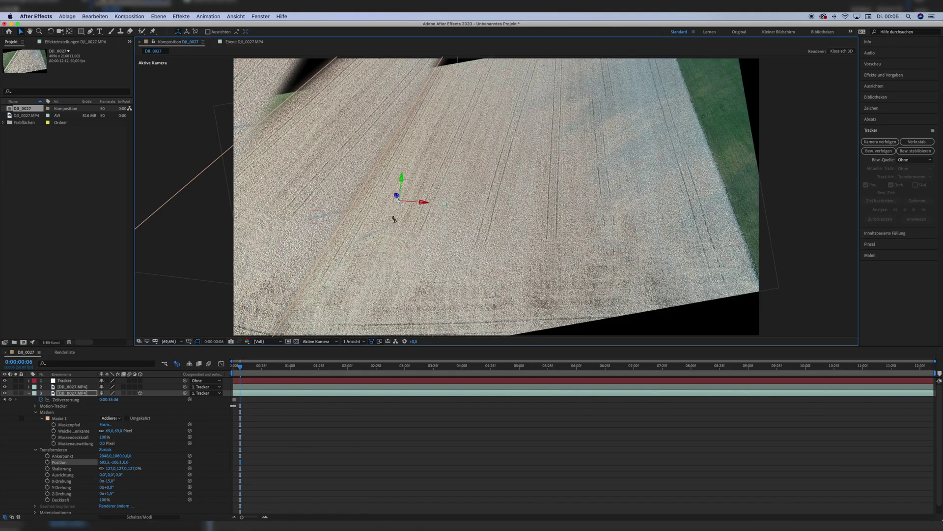
- Adjust the rotation of the upper masked strip and widen its mask feather
{"action": "left_click", "coordinate": [72, 387]}
{"action": "left_click", "coordinate": [29, 392]}
{"action": "left_click", "coordinate": [29, 387]}
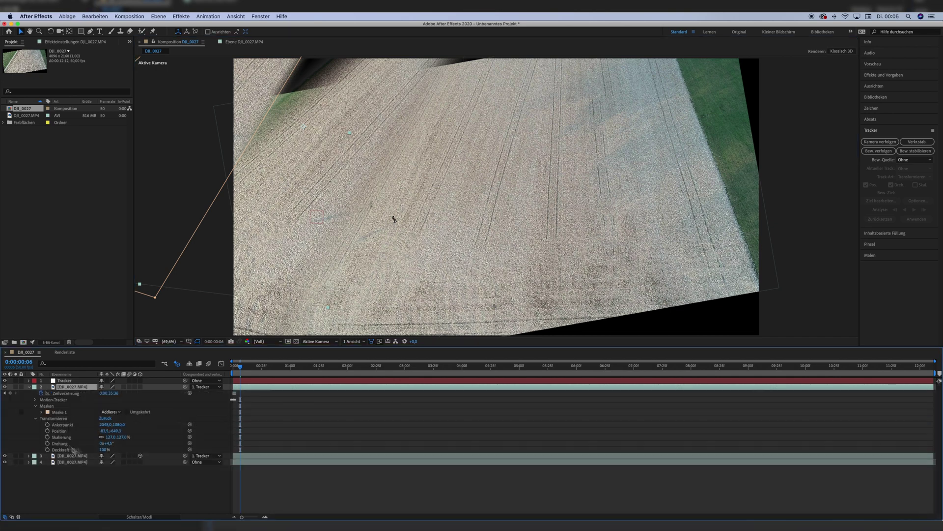
{"action": "left_click", "coordinate": [35, 405]}
{"action": "left_click_drag", "start_coordinate": [107, 468], "coordinate": [114, 468]}
{"action": "left_click_drag", "start_coordinate": [116, 425], "coordinate": [133, 425]}
{"action": "key", "text": "super+shift+z"}
{"action": "key", "text": "super+shift+z"}
{"action": "key", "text": "super+shift+z"}
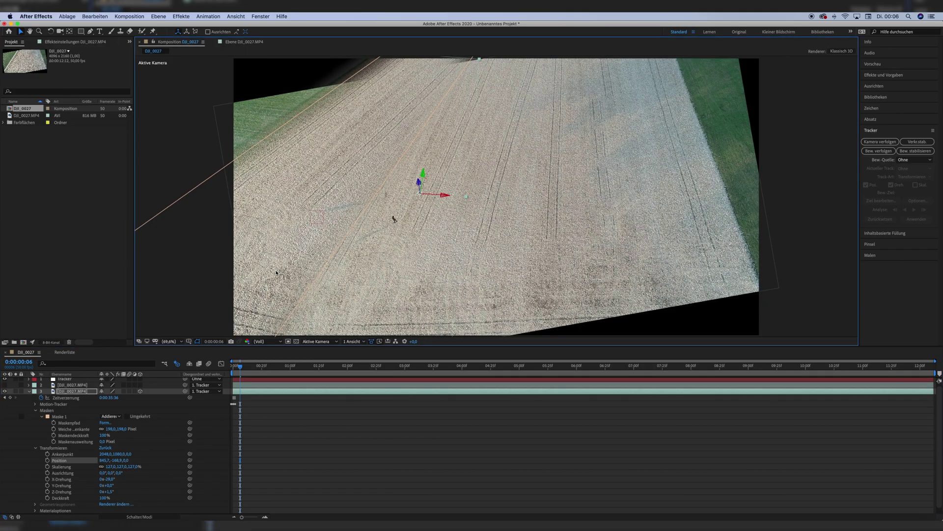
- Fine-tune the 3D strip's position, Z rotation and scale so its furrows line up with the surrounding field
{"action": "left_click_drag", "start_coordinate": [276, 272], "coordinate": [278, 273]}
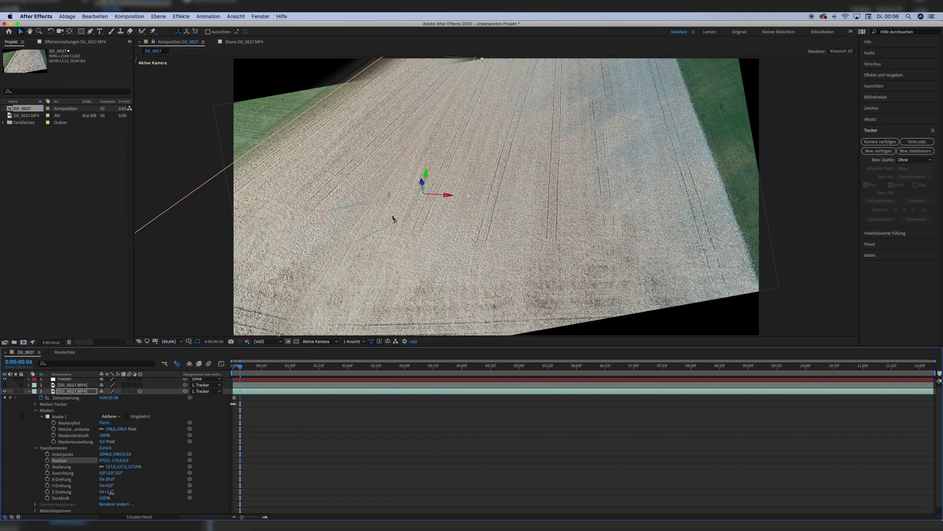
{"action": "left_click_drag", "start_coordinate": [110, 491], "coordinate": [106, 491]}
{"action": "left_click_drag", "start_coordinate": [272, 288], "coordinate": [278, 299]}
{"action": "left_click", "coordinate": [112, 467]}
{"action": "key", "text": "Up"}
{"action": "key", "text": "Up"}
{"action": "key", "text": "super+shift+z"}
{"action": "key", "text": "super+shift+z"}
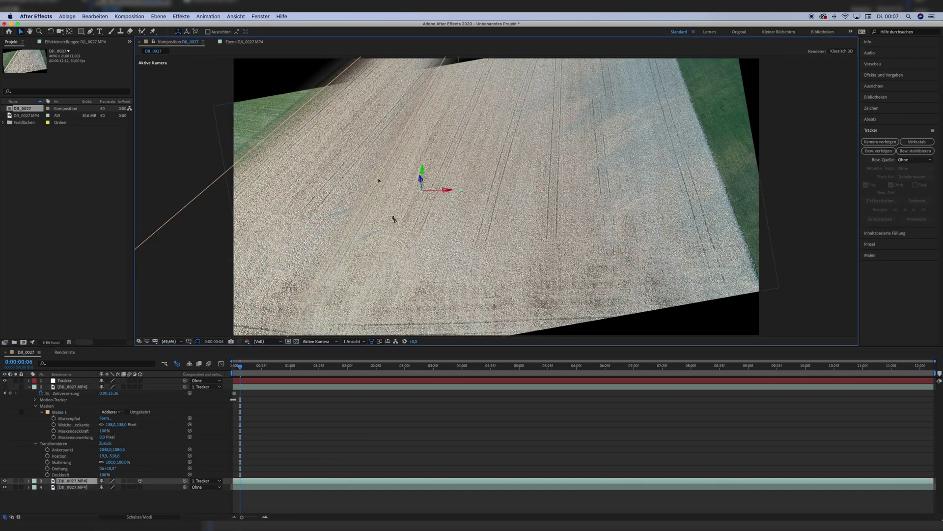
- Shift the topmost masked strip inward toward the walking person to overlap the field
{"action": "left_click_drag", "start_coordinate": [290, 160], "coordinate": [334, 170]}
{"action": "key", "text": "comma"}
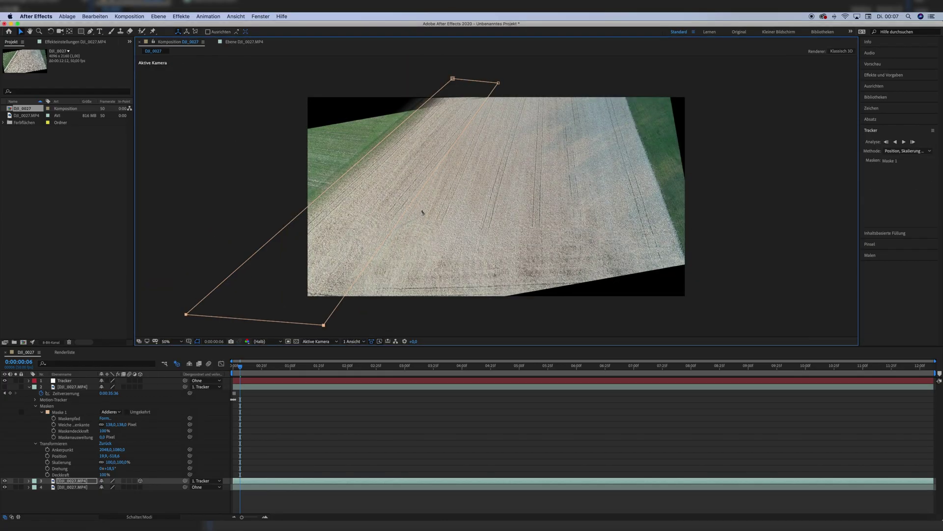
{"action": "key", "text": "period"}
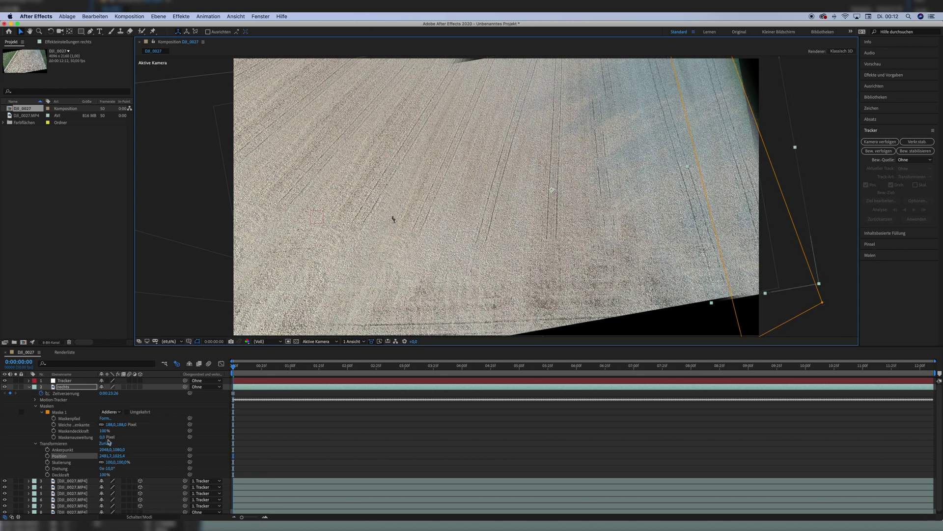
- Make the "rechts" strip a 3D layer
{"action": "left_click", "coordinate": [140, 386]}
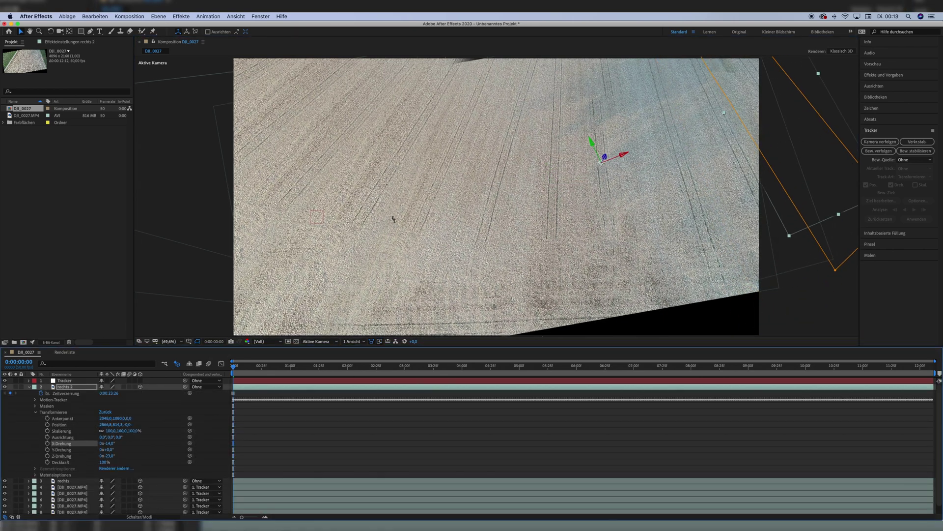
{"action": "key", "text": "F2"}
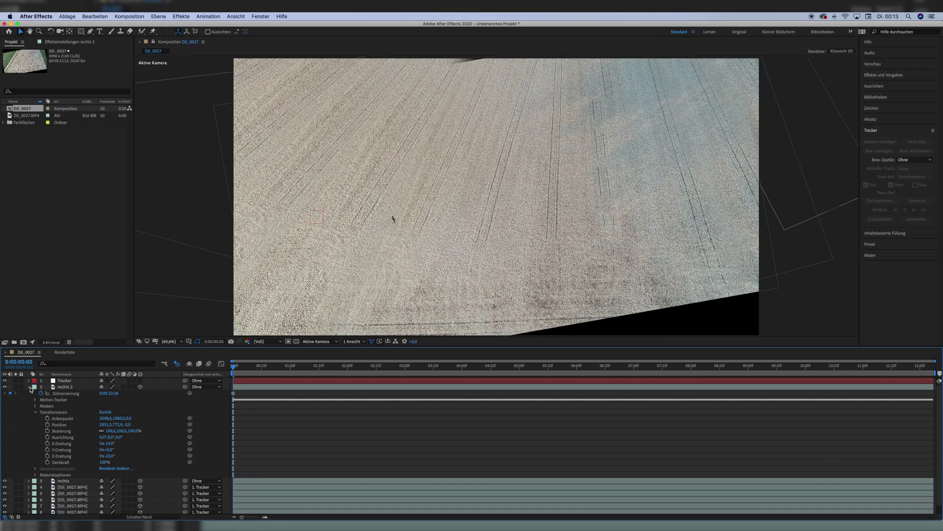
- Duplicate the "rechts 2" strip and move the copy down toward the black gap in the frame's lower-right corner
{"action": "left_click", "coordinate": [29, 387]}
{"action": "left_click", "coordinate": [73, 387]}
{"action": "left_click_drag", "start_coordinate": [69, 445], "coordinate": [68, 442]}
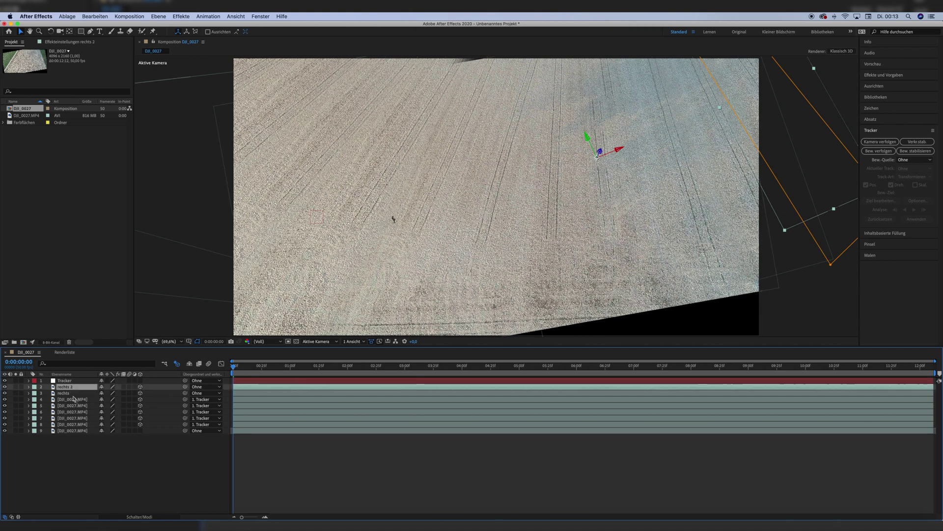
{"action": "left_click_drag", "start_coordinate": [726, 163], "coordinate": [677, 265]}
{"action": "left_click_drag", "start_coordinate": [761, 318], "coordinate": [784, 305]}
{"action": "left_click_drag", "start_coordinate": [76, 387], "coordinate": [76, 386]}
{"action": "left_click_drag", "start_coordinate": [739, 234], "coordinate": [726, 179]}
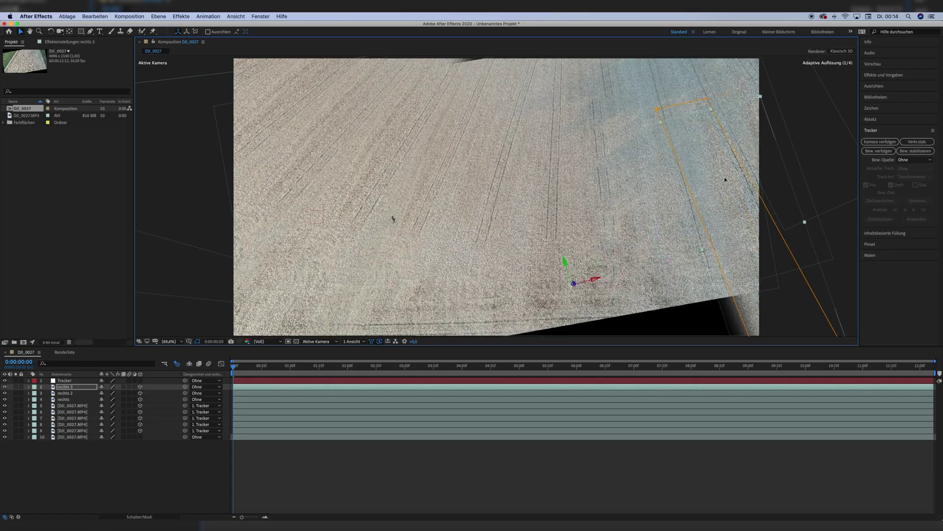